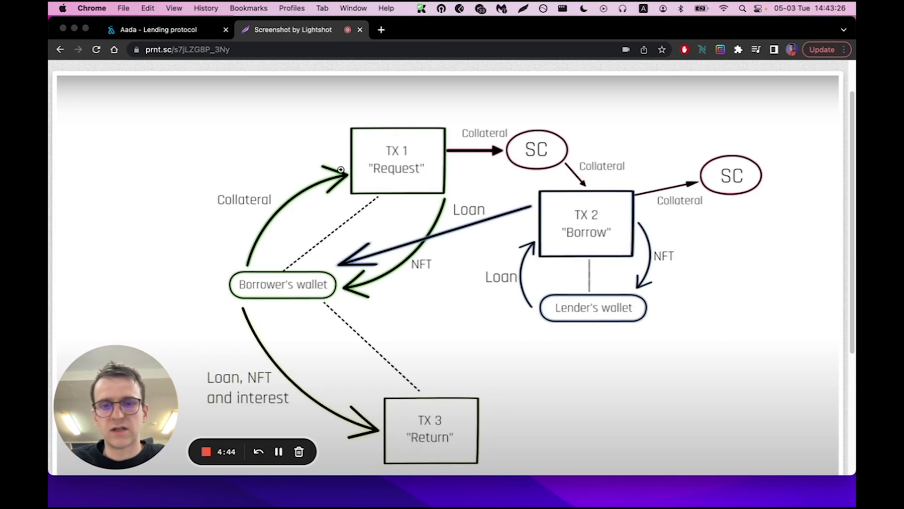
Return from Lightshot to the Aada lending dashboard showing the open 10K MIN loan.
left_click(199, 31)
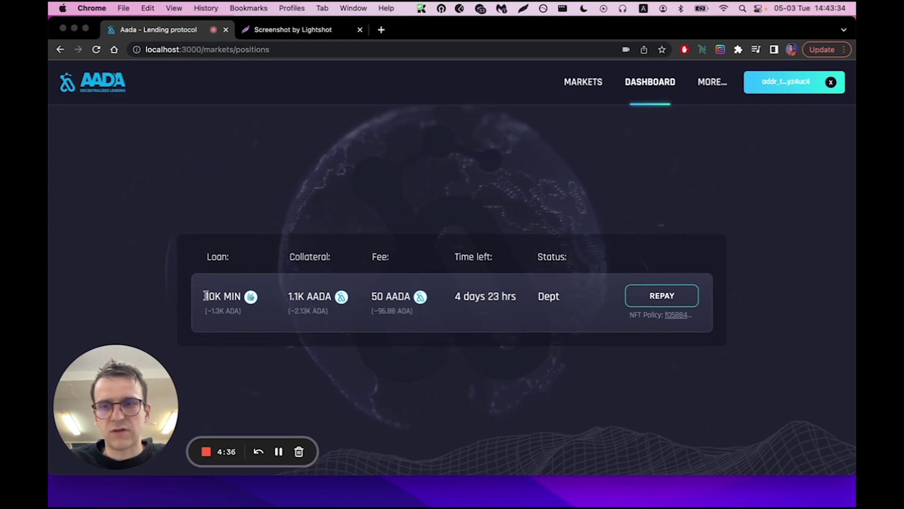
left_click_drag(204, 297, 221, 296)
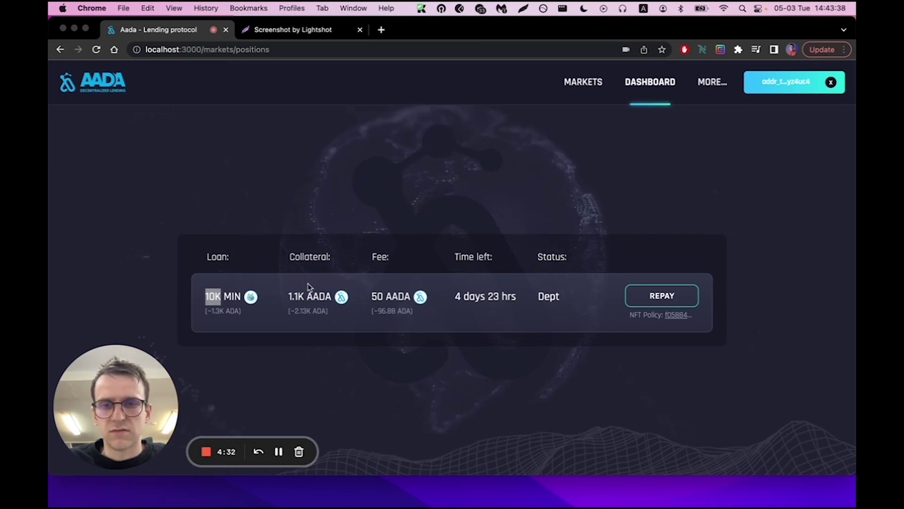
left_click_drag(373, 296, 420, 299)
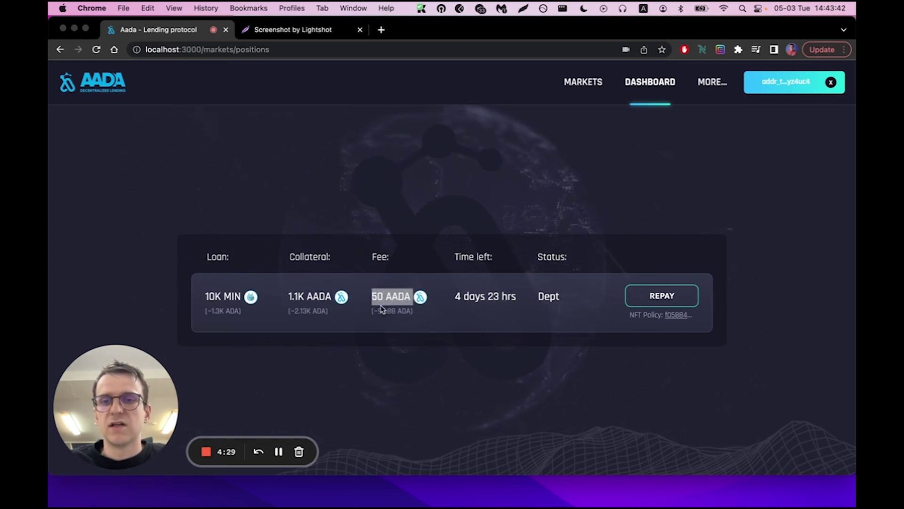
left_click_drag(288, 295, 293, 297)
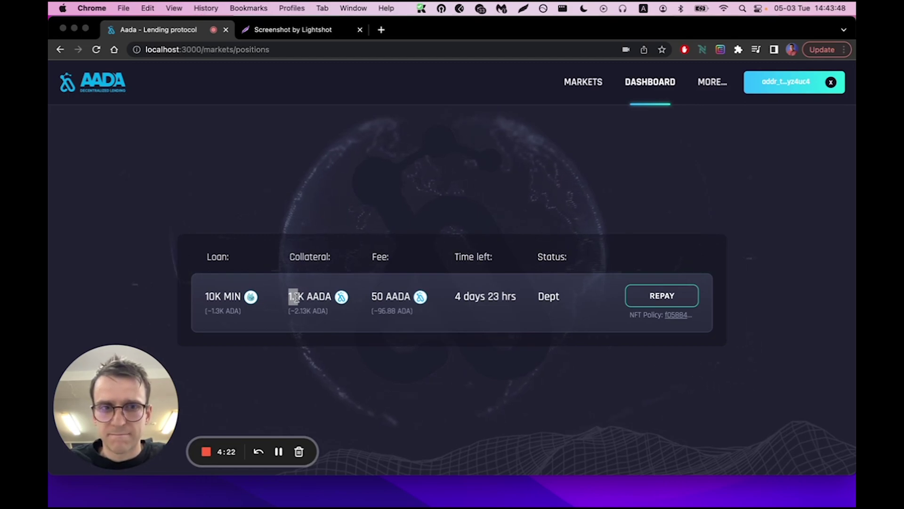
left_click_drag(294, 297, 300, 292)
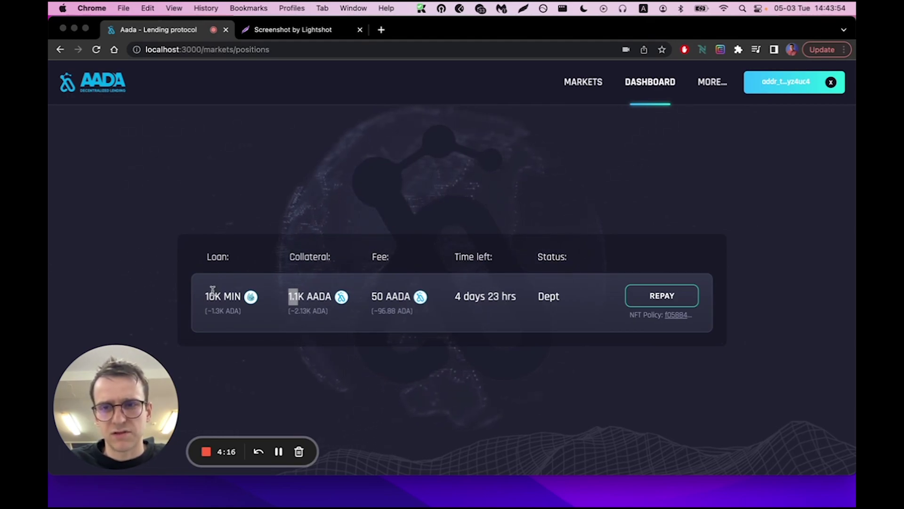
left_click_drag(210, 295, 351, 301)
left_click(455, 304)
left_click_drag(456, 303, 557, 299)
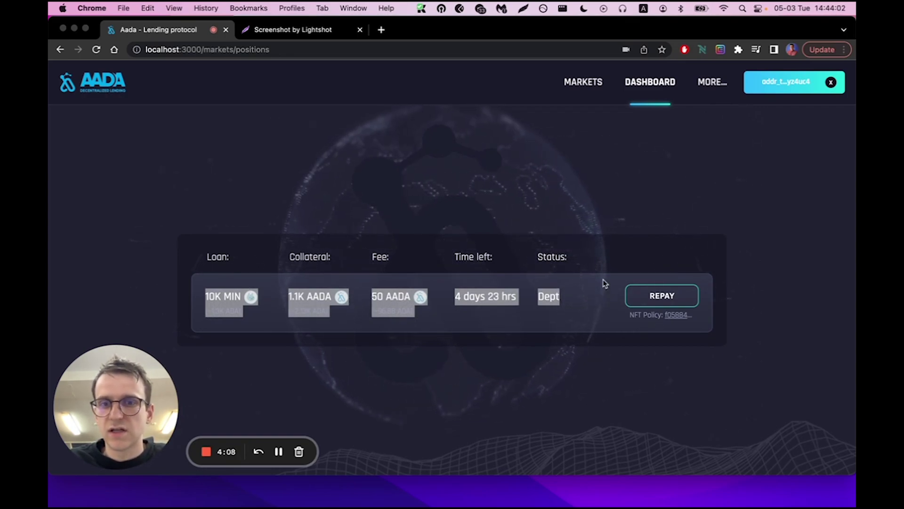
left_click(209, 298)
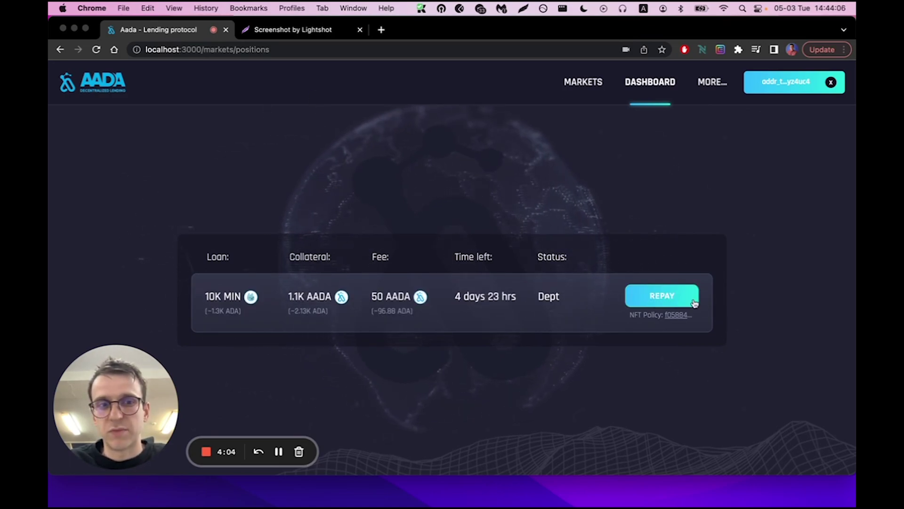
Repay the position's 10K MIN debt plus the 50 AADA fee.
left_click(669, 300)
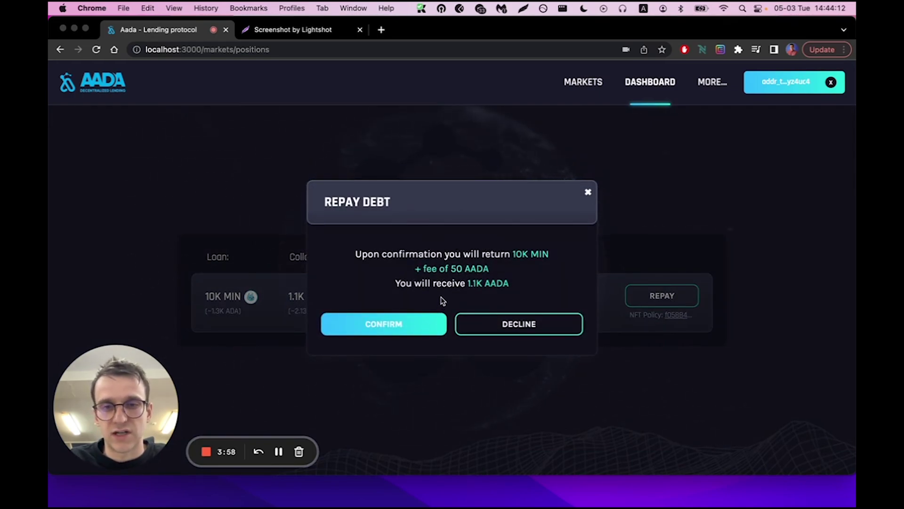
left_click(394, 332)
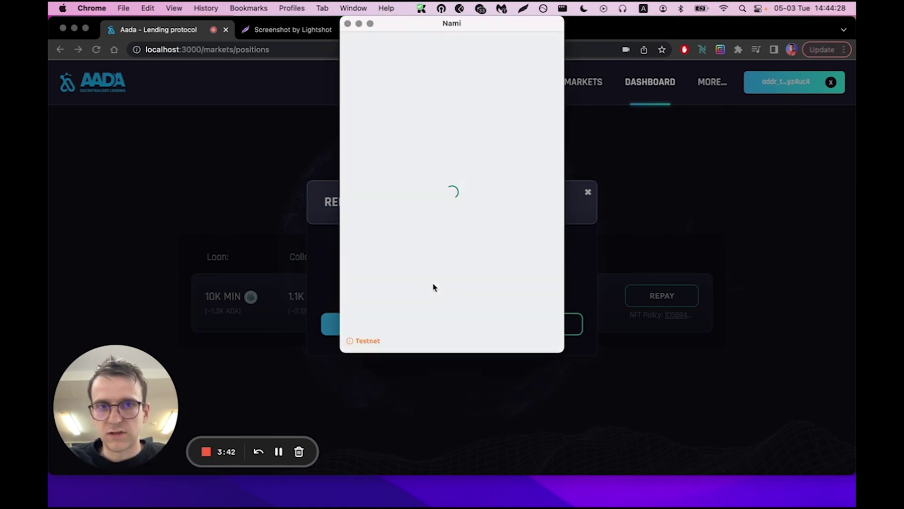
Review the Nami request's sent assets (aMIN, B) and the single 1,050 aAADA asset received.
left_click_drag(459, 23, 456, 50)
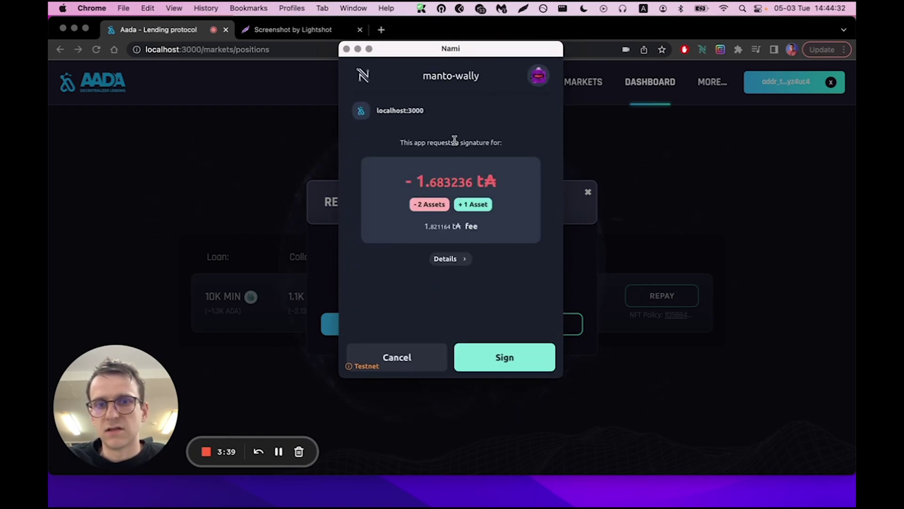
left_click(433, 206)
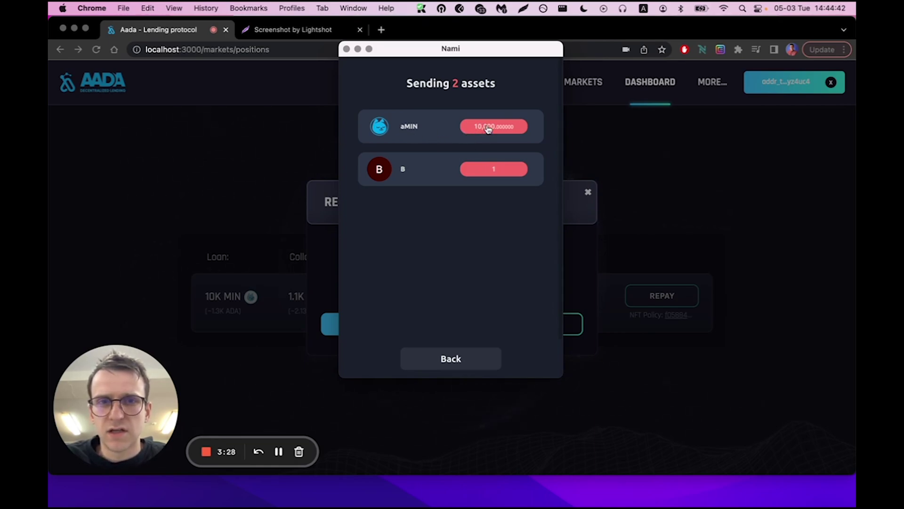
left_click(399, 177)
left_click(399, 176)
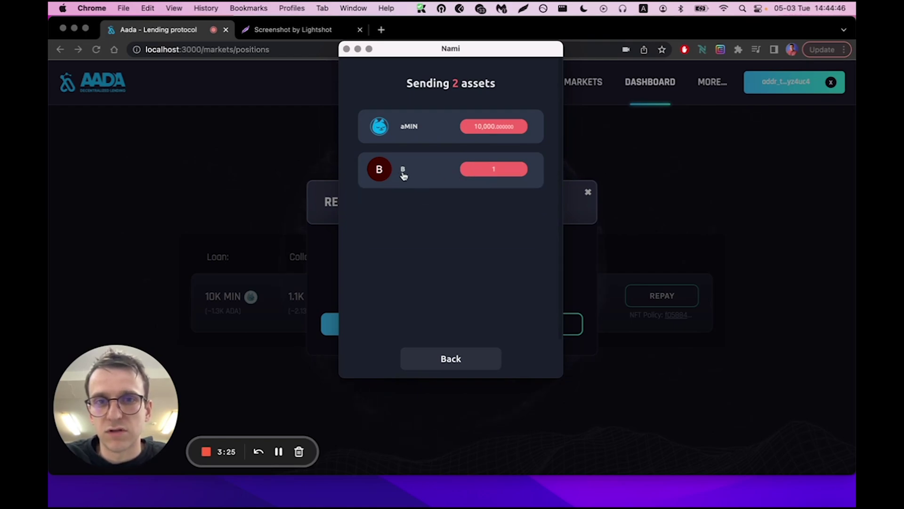
left_click(437, 134)
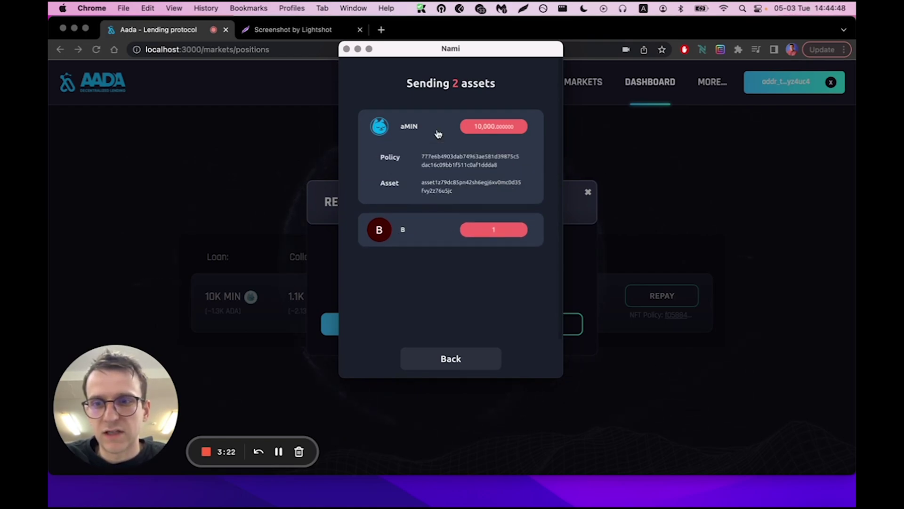
left_click(438, 134)
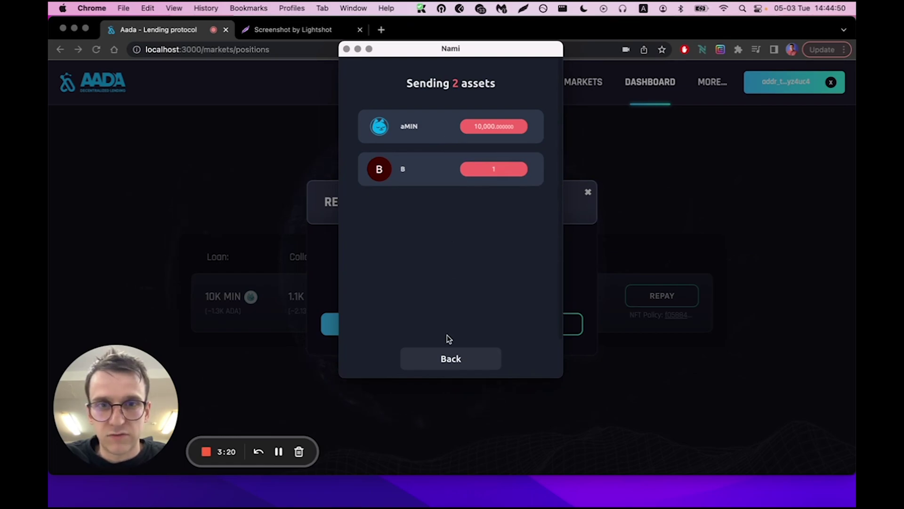
left_click(446, 360)
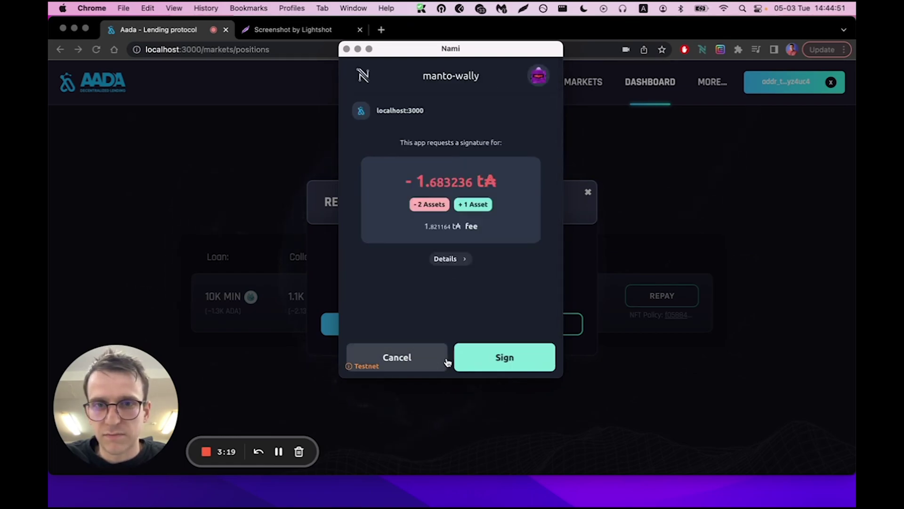
left_click(474, 205)
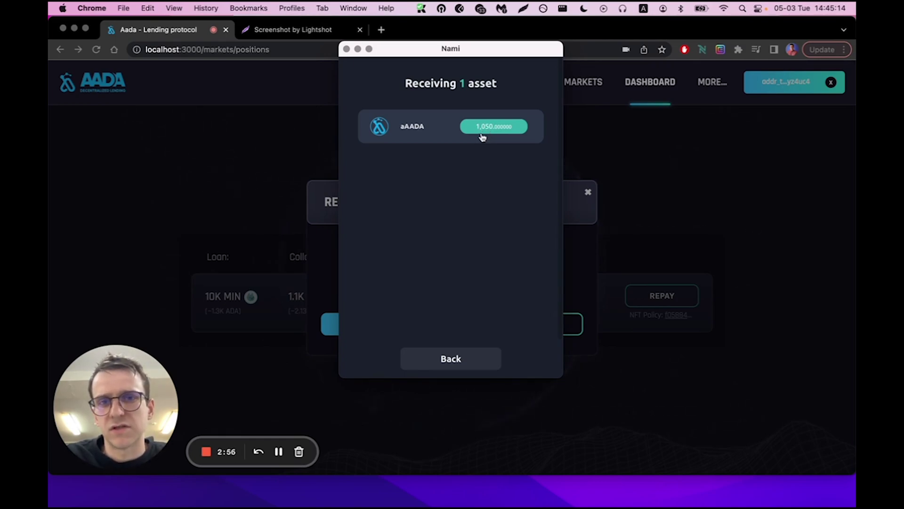
Inspect the repayment transaction's details, recipient assets and metadata in Nami.
left_click(455, 359)
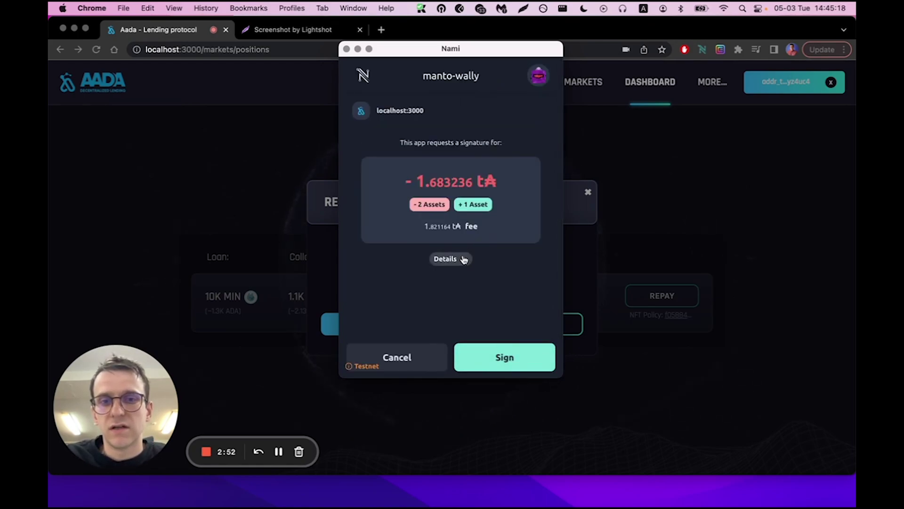
left_click(464, 259)
left_click(498, 147)
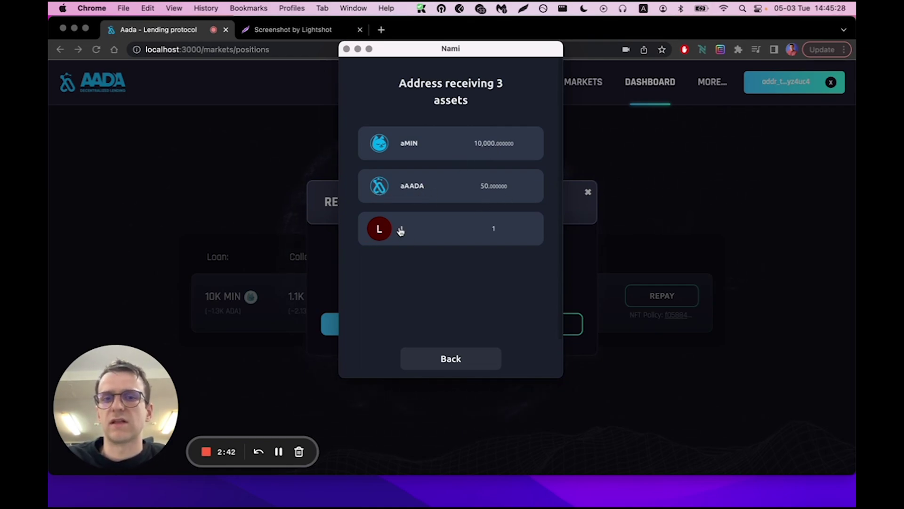
left_click(469, 359)
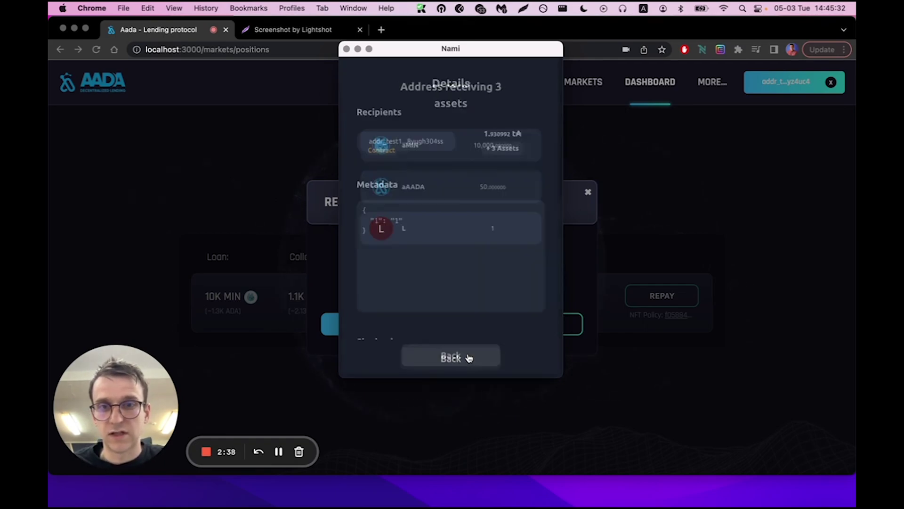
left_click_drag(363, 253, 358, 212)
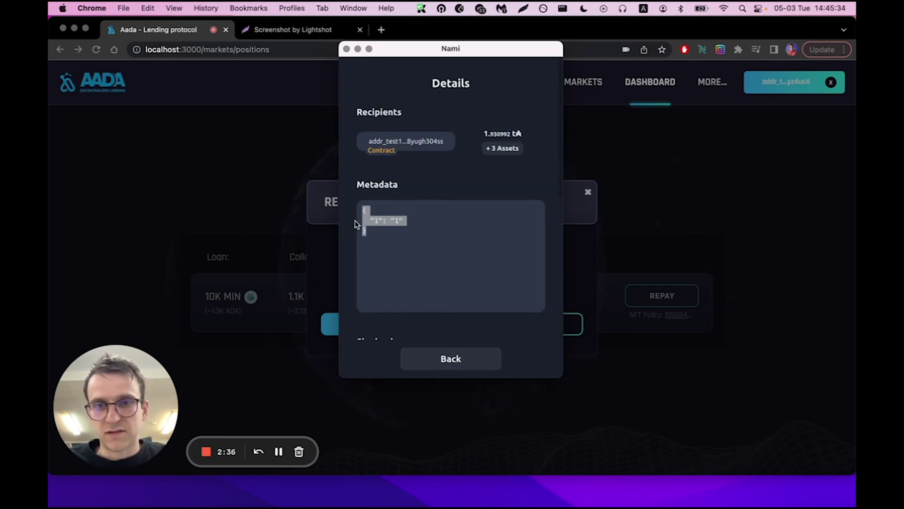
scroll(459, 324, "down", 5)
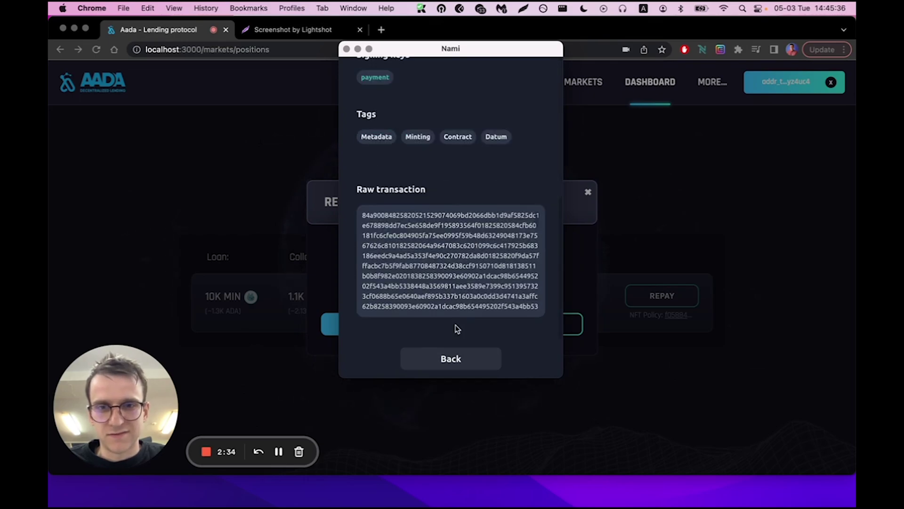
left_click(450, 366)
Sign the repayment transaction with the wallet password to submit it.
left_click(475, 370)
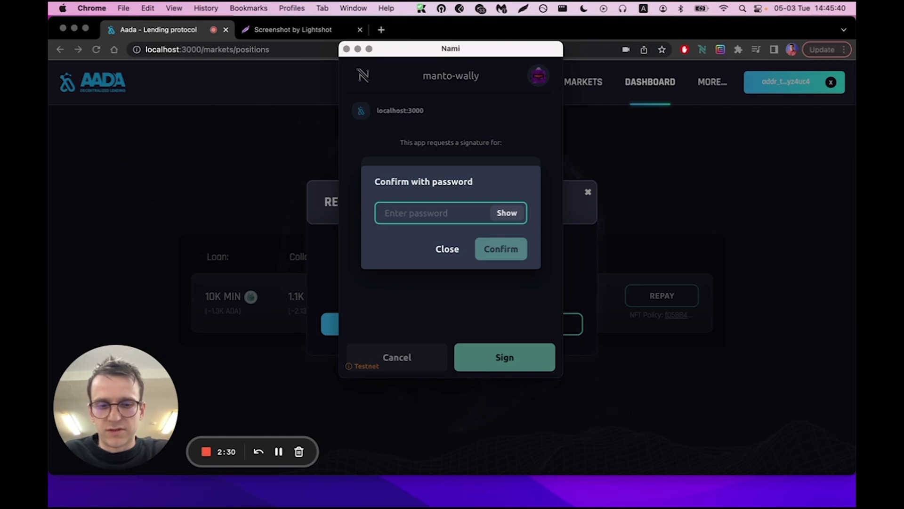
type("********")
key("Return")
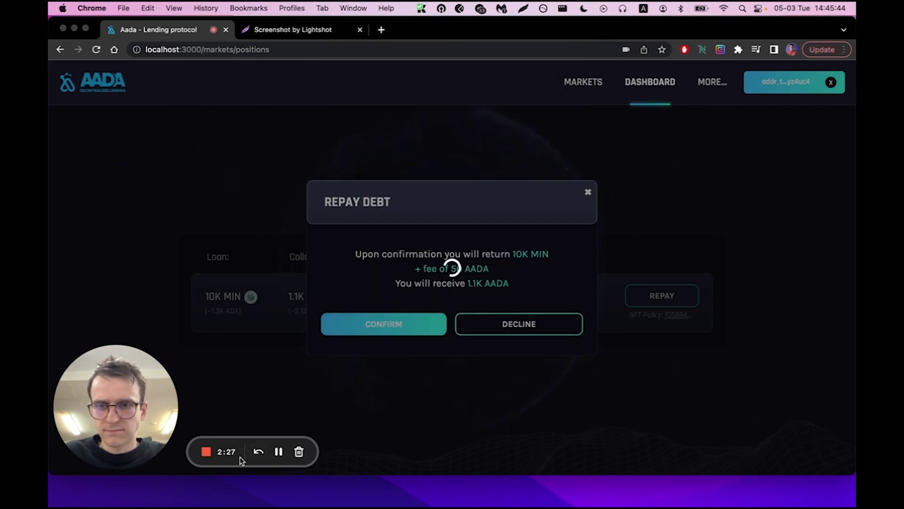
left_click(278, 452)
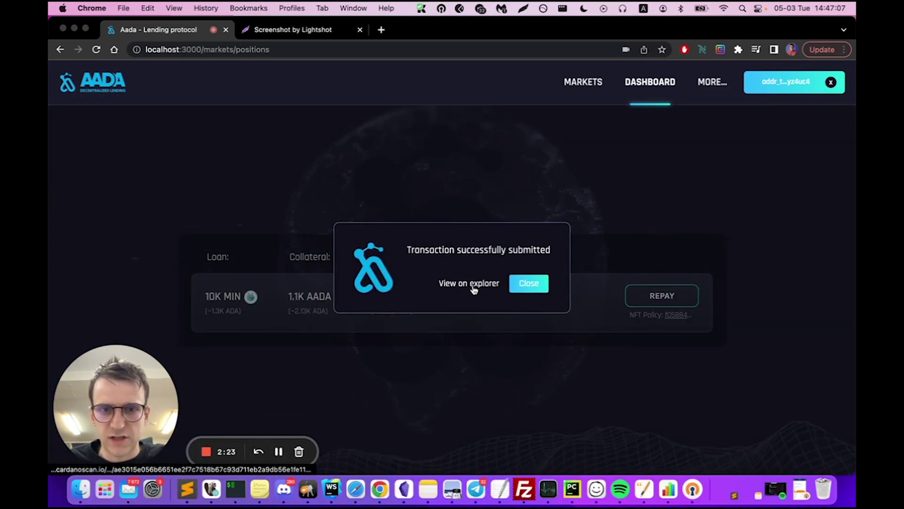
Open the repayment on Cardanoscan and review its inputs and outputs down to Total Output.
left_click(473, 284)
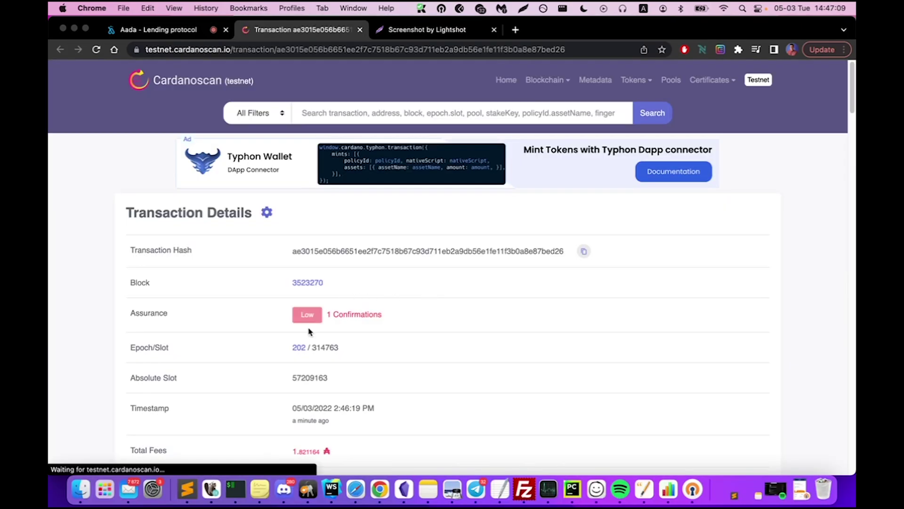
scroll(309, 332, "down", 8)
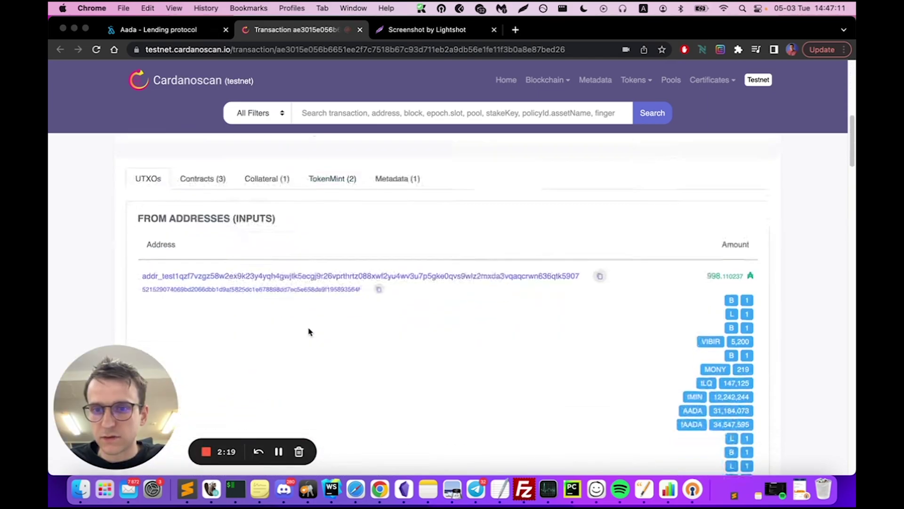
scroll(309, 332, "down", 5)
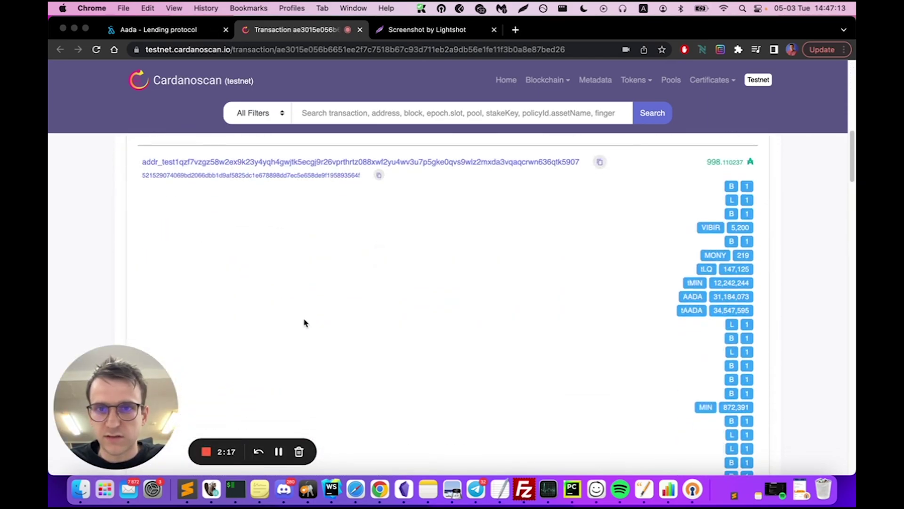
scroll(598, 297, "down", 10)
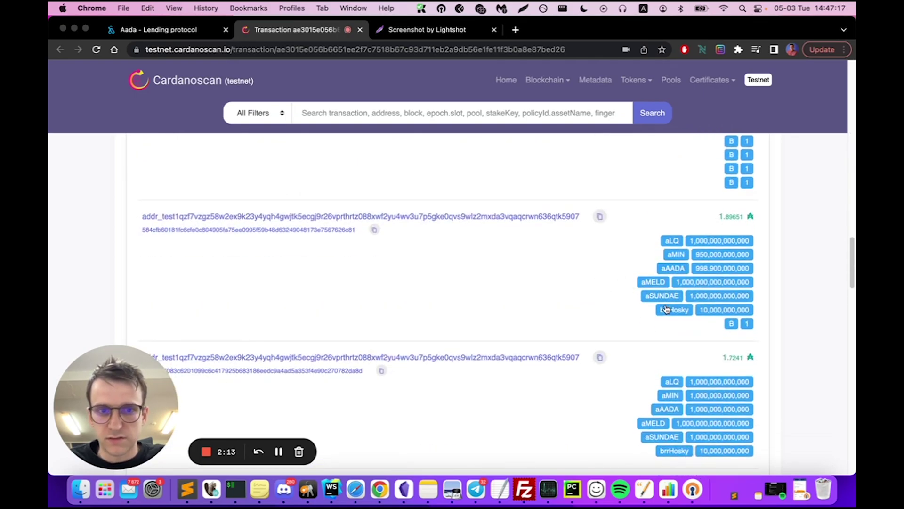
scroll(664, 306, "down", 6)
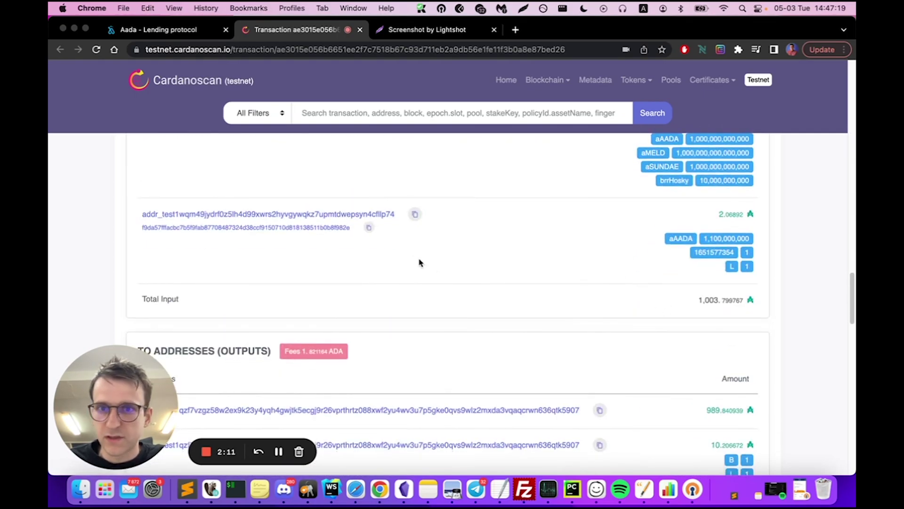
left_click_drag(137, 217, 519, 260)
scroll(520, 278, "down", 2)
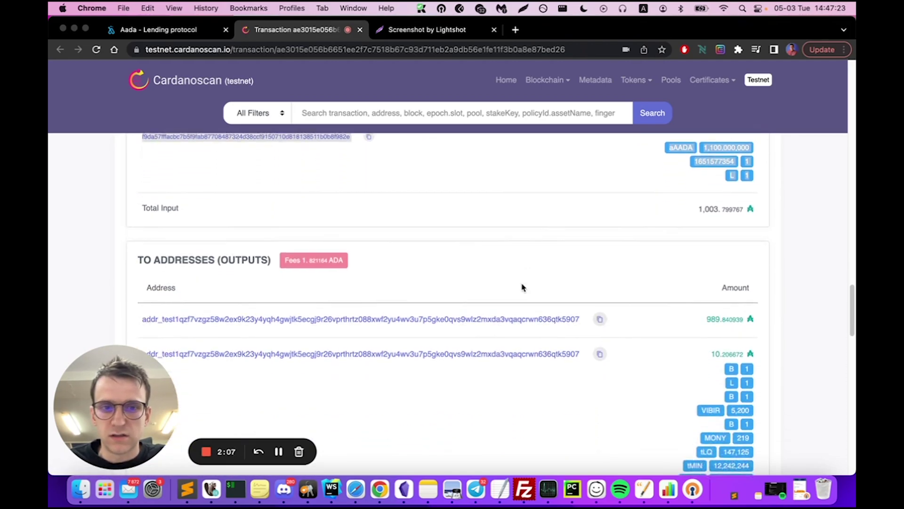
scroll(523, 287, "down", 10)
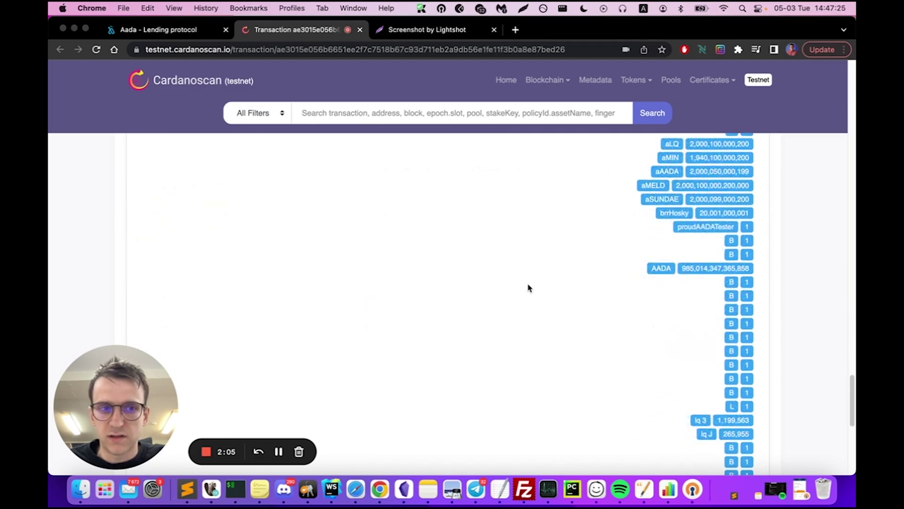
scroll(529, 288, "down", 10)
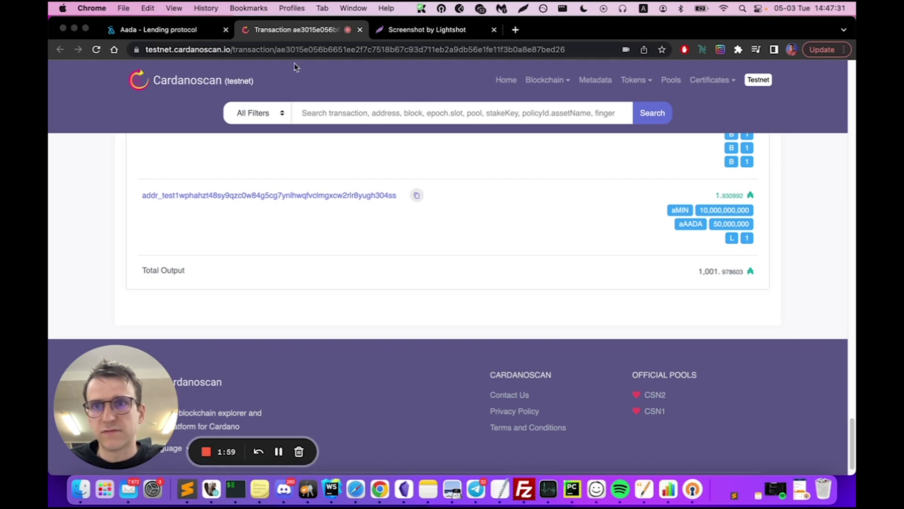
Go back to the Aada tab and close the Transaction successfully submitted message.
left_click(179, 33)
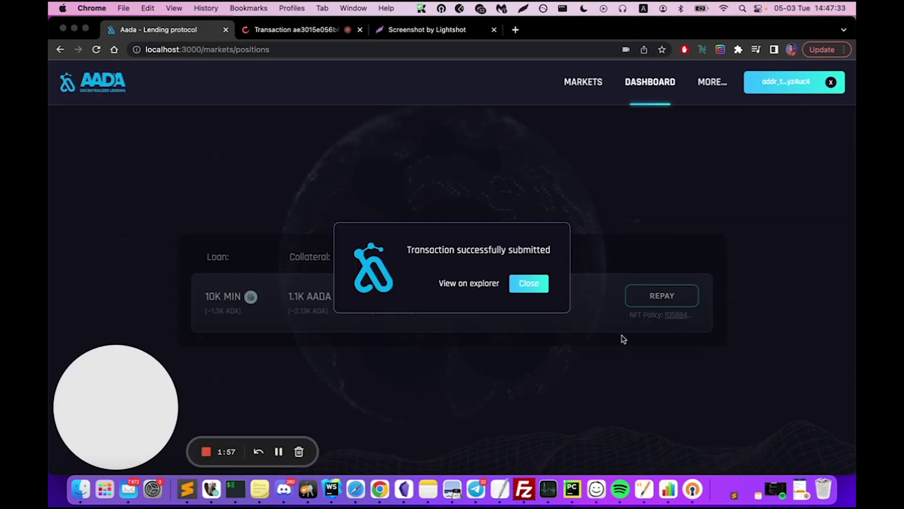
left_click(527, 285)
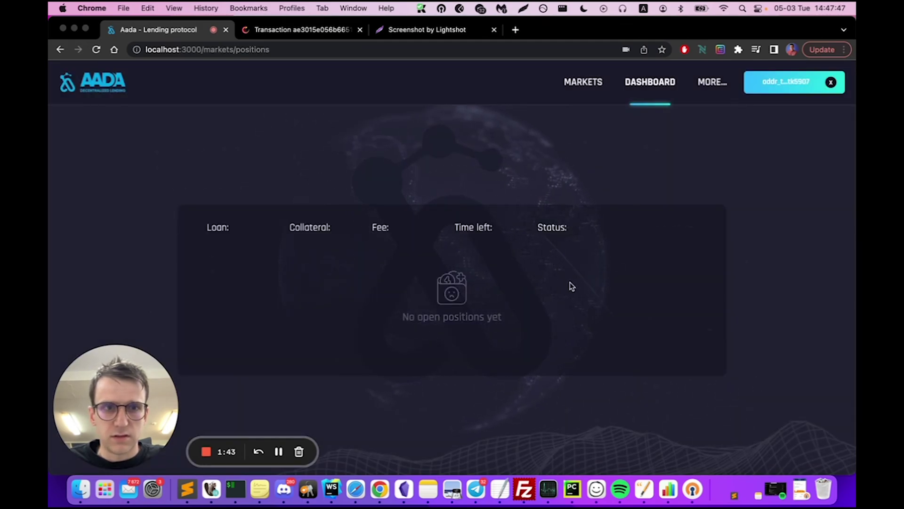
Switch Nami to the lender account to see the 10K MIN position marked Interests to claim.
left_click(702, 50)
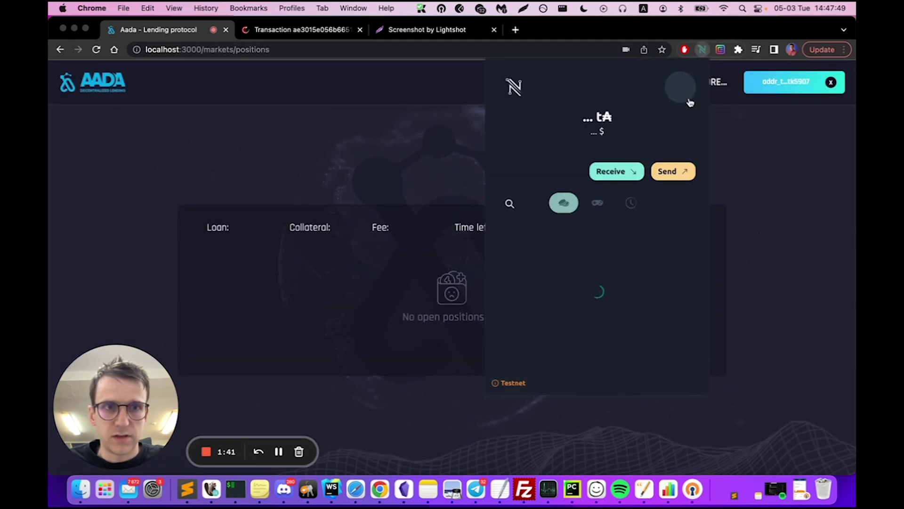
left_click(683, 94)
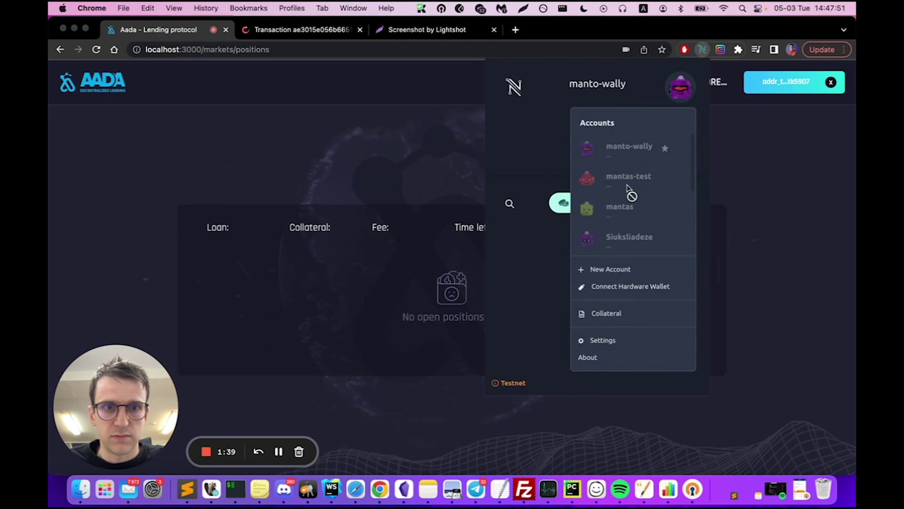
left_click(611, 186)
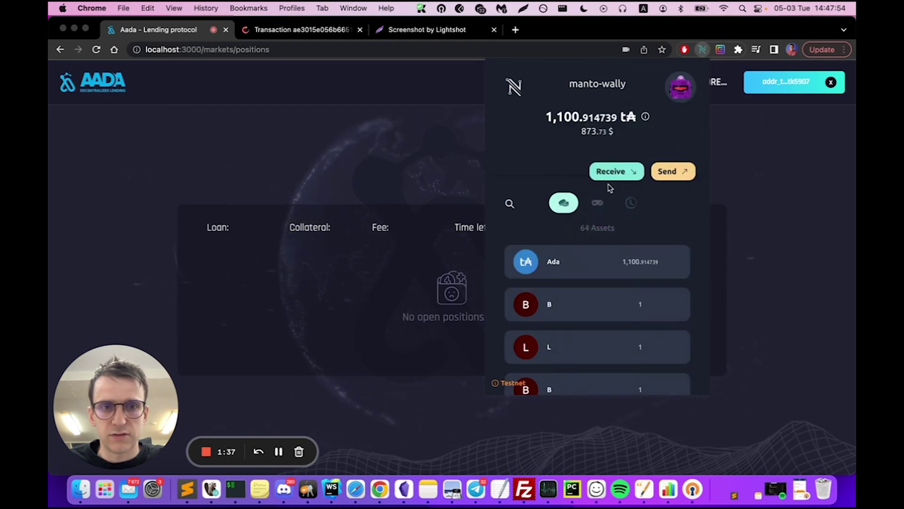
left_click(369, 163)
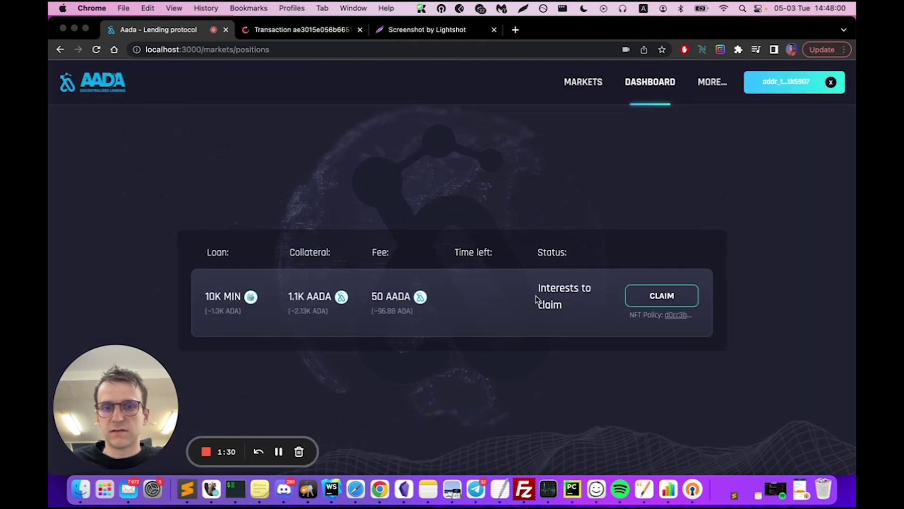
left_click_drag(539, 288, 564, 306)
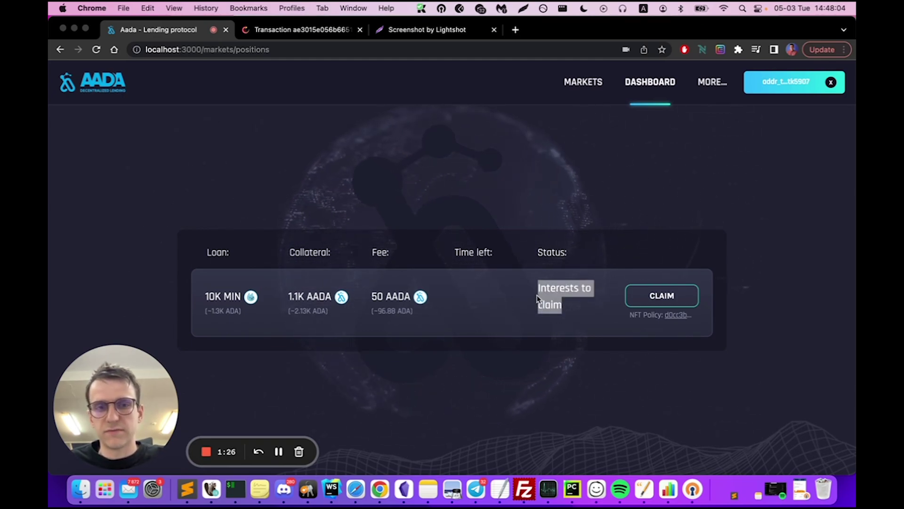